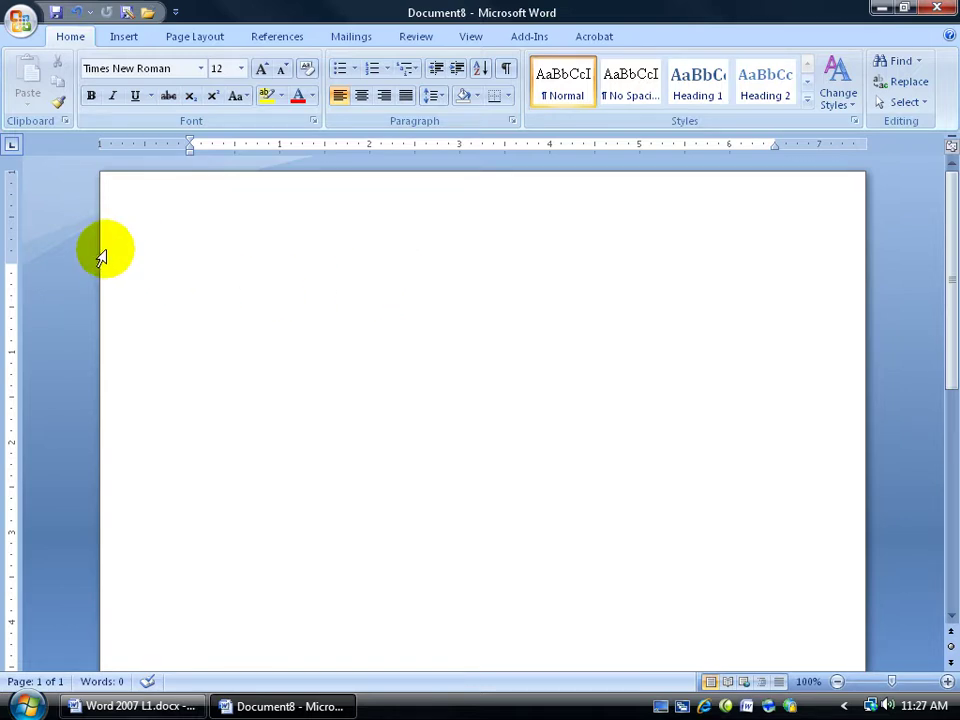
Enter the sample text "dsjdlkj dk" in the blank document and set the zoom to page width.
type("d")
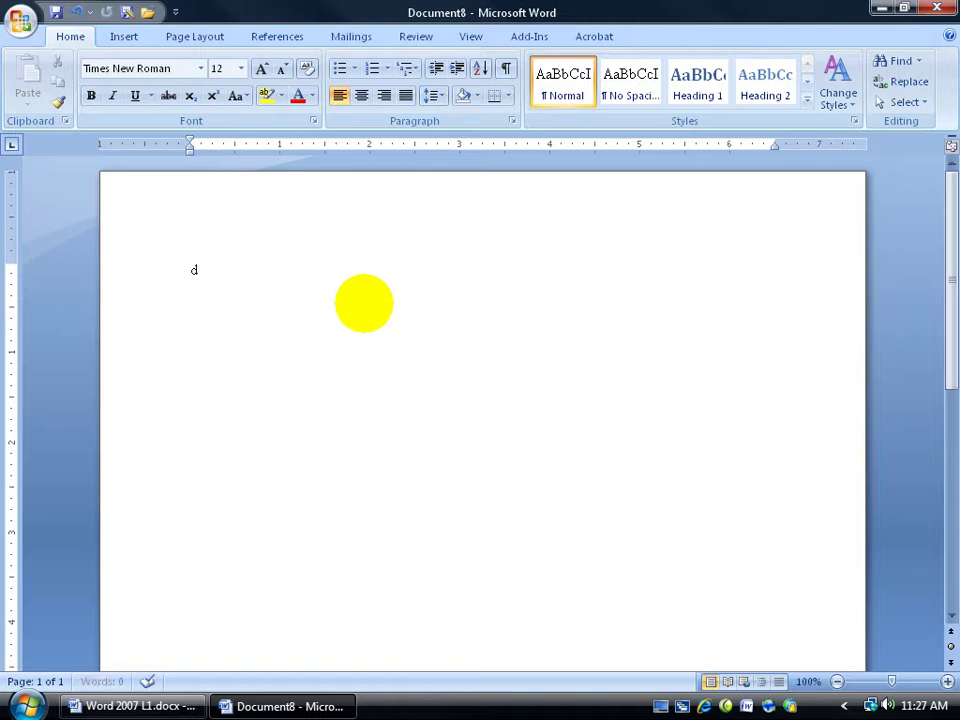
type("sjdlkj dk")
left_click(472, 36)
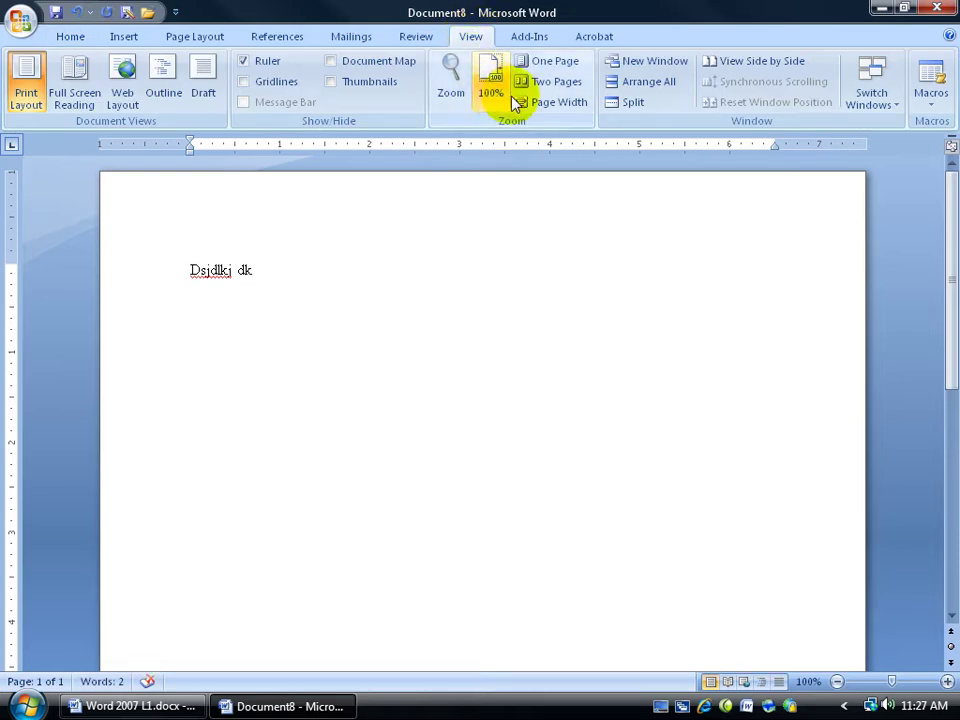
left_click(541, 106)
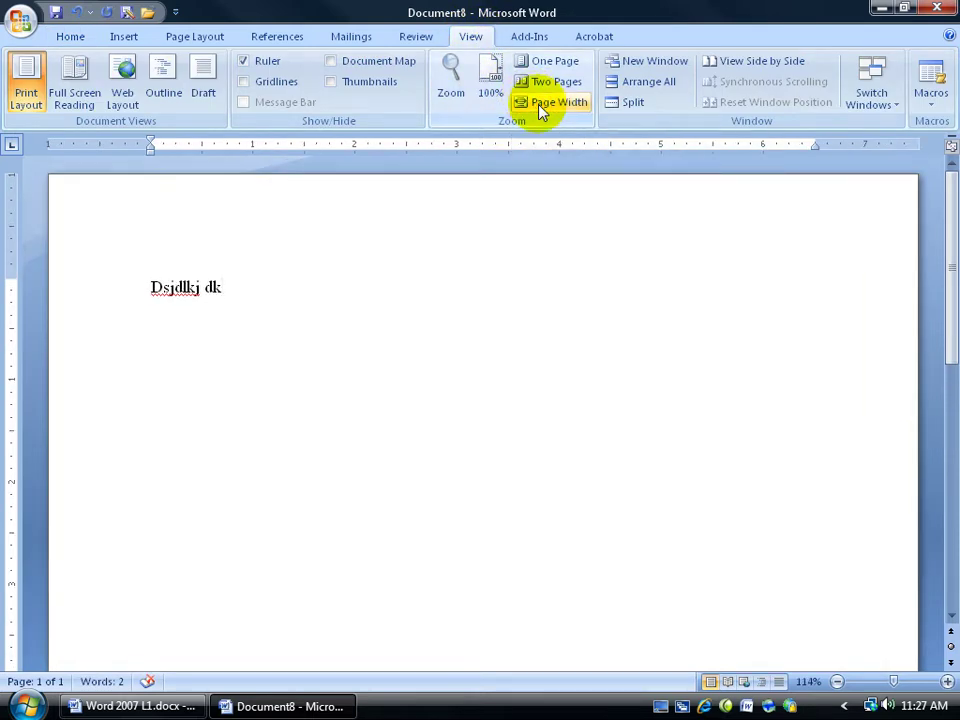
left_click(489, 82)
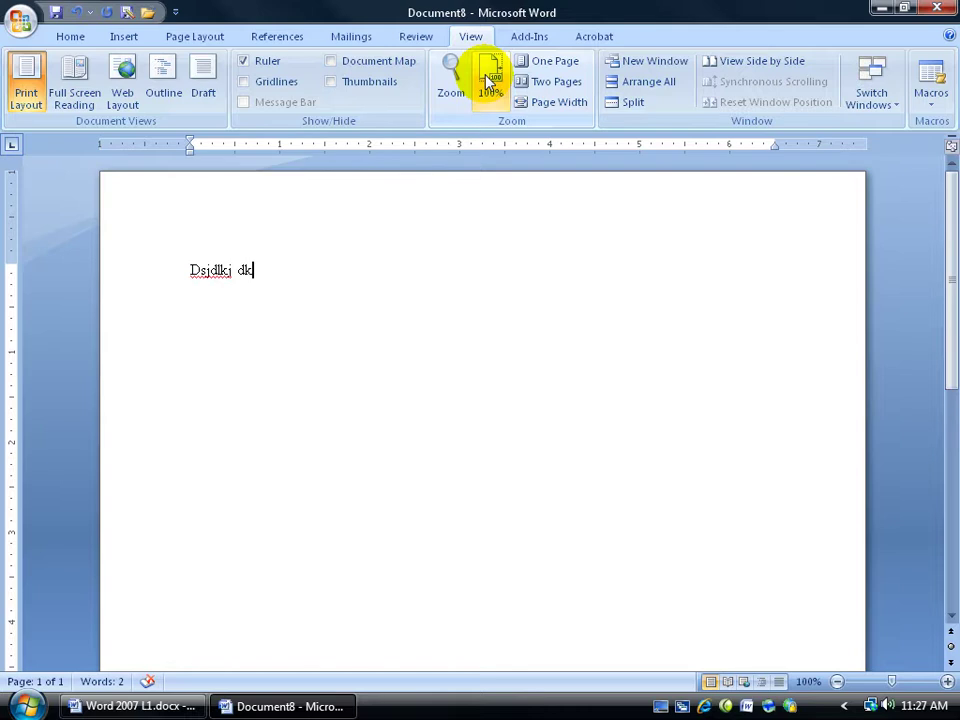
left_click(538, 104)
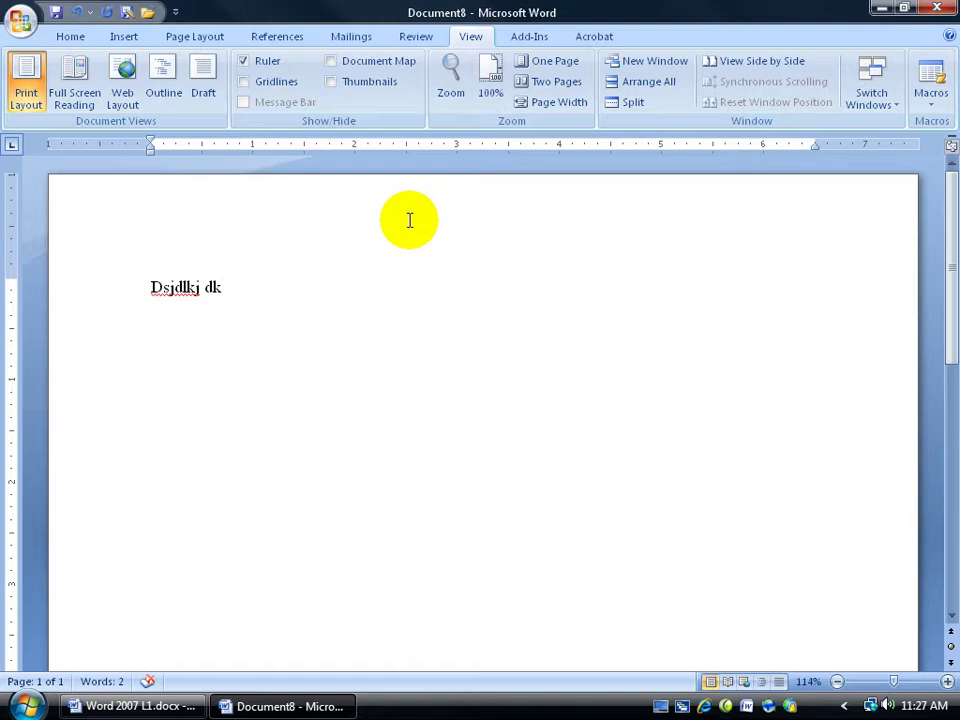
Examine the font settings in the Font dialog and close it without changing anything.
left_click(70, 36)
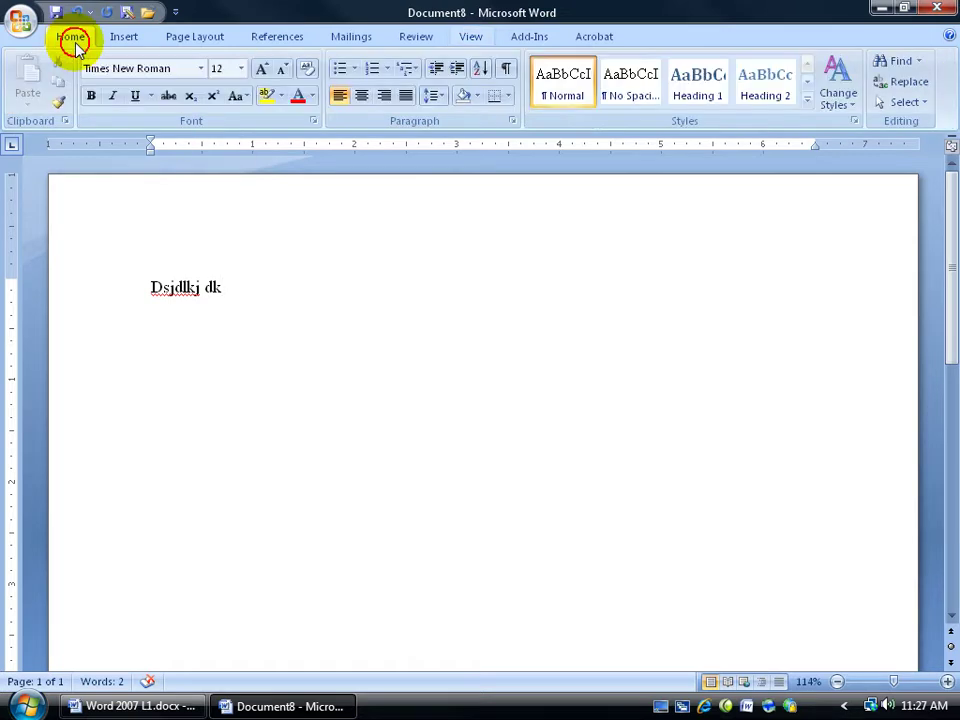
left_click(314, 124)
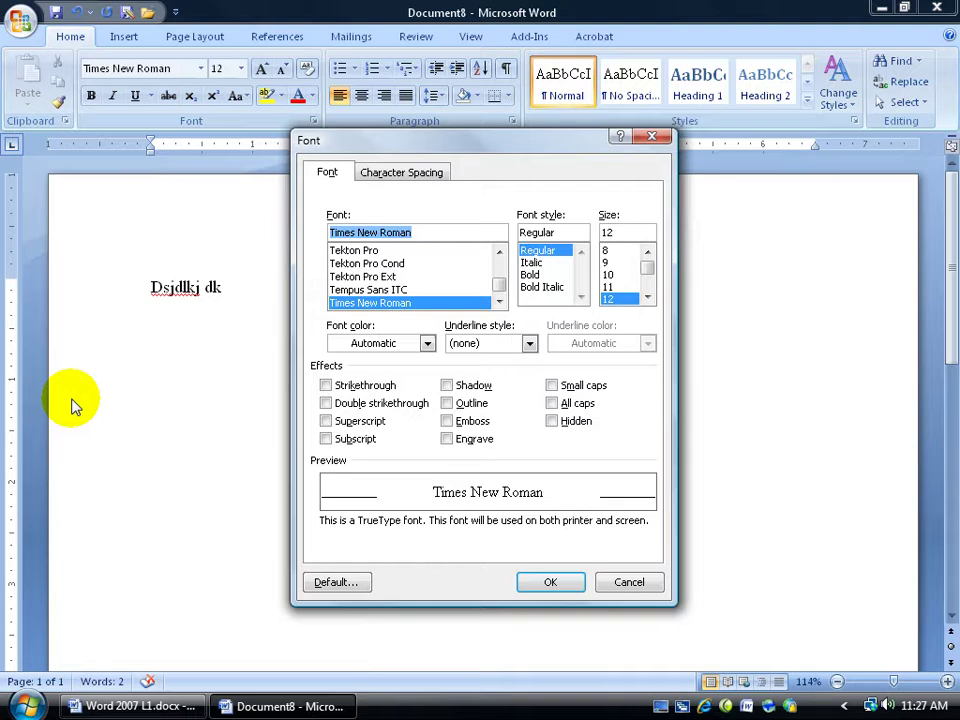
left_click(628, 582)
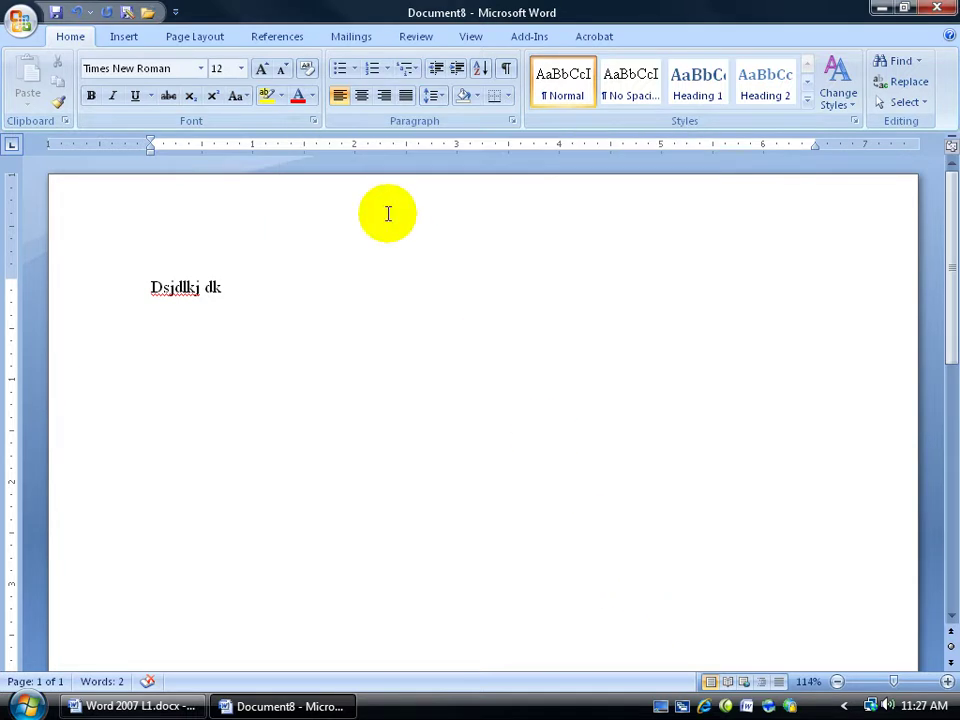
Make the current page setup, with 1" margins and portrait orientation, the default for new documents based on the NORMAL template.
left_click(468, 38)
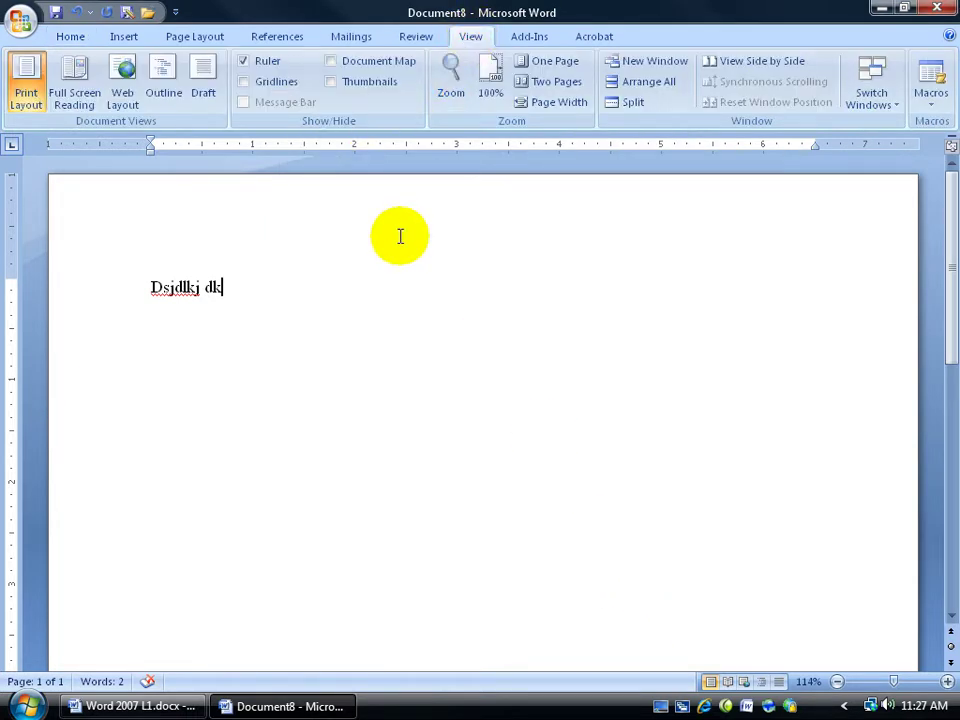
double_click(100, 148)
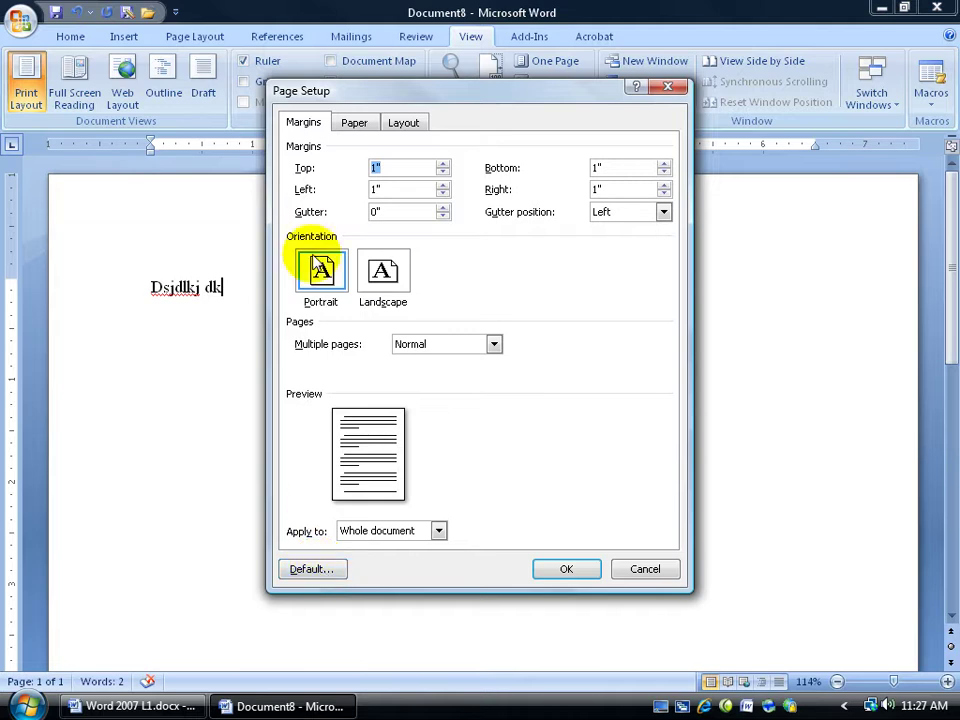
left_click(312, 570)
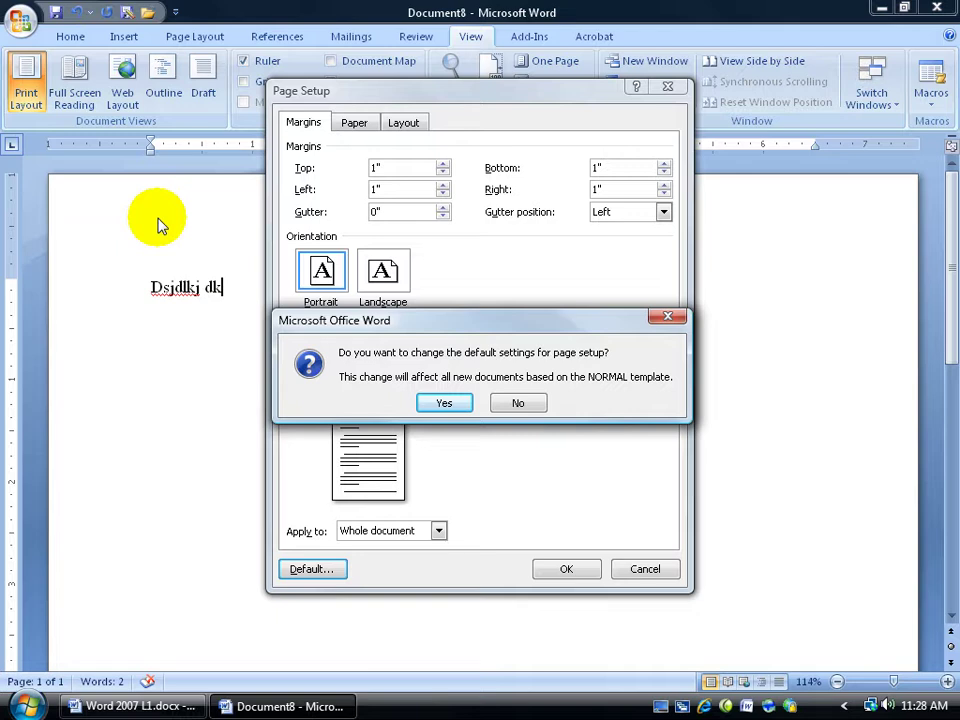
left_click(447, 403)
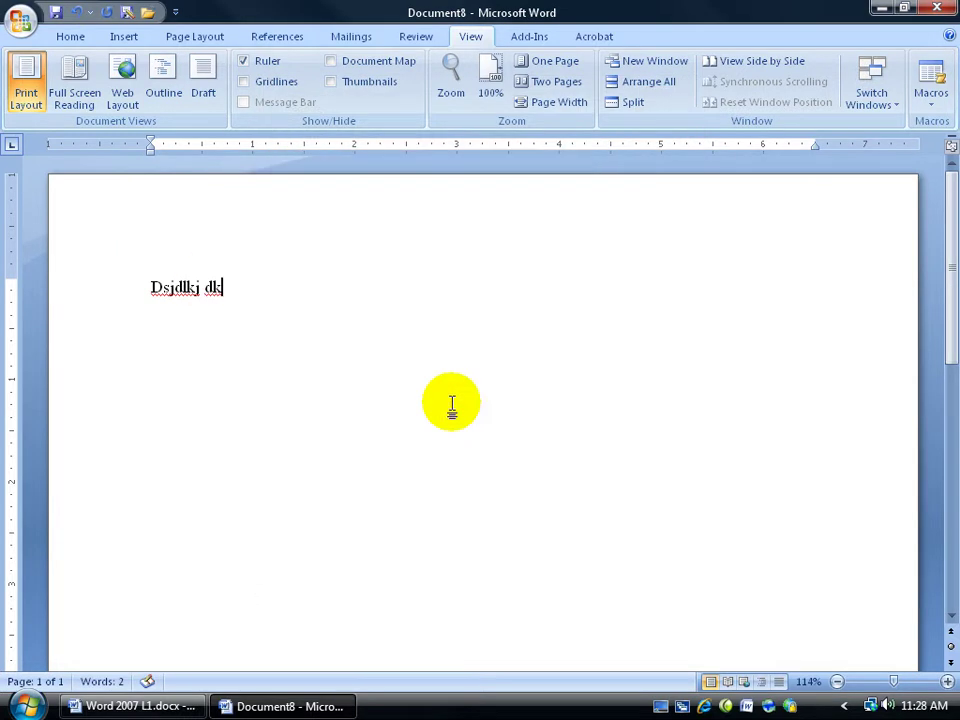
Close the sample document without saving and start Word again with a new blank document.
left_click(936, 9)
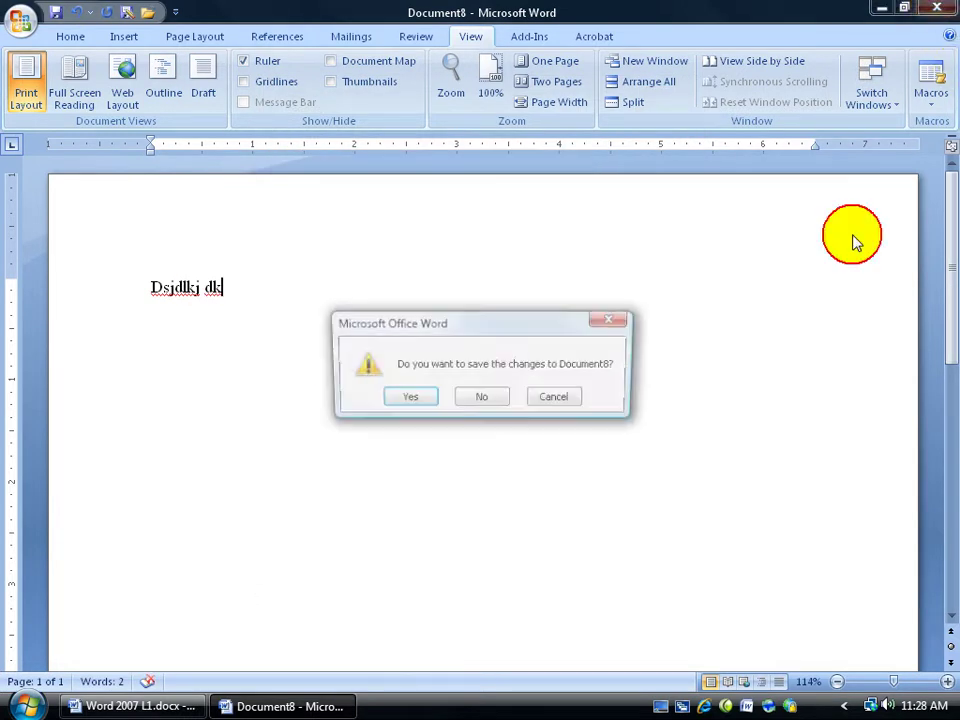
left_click(479, 398)
double_click(36, 538)
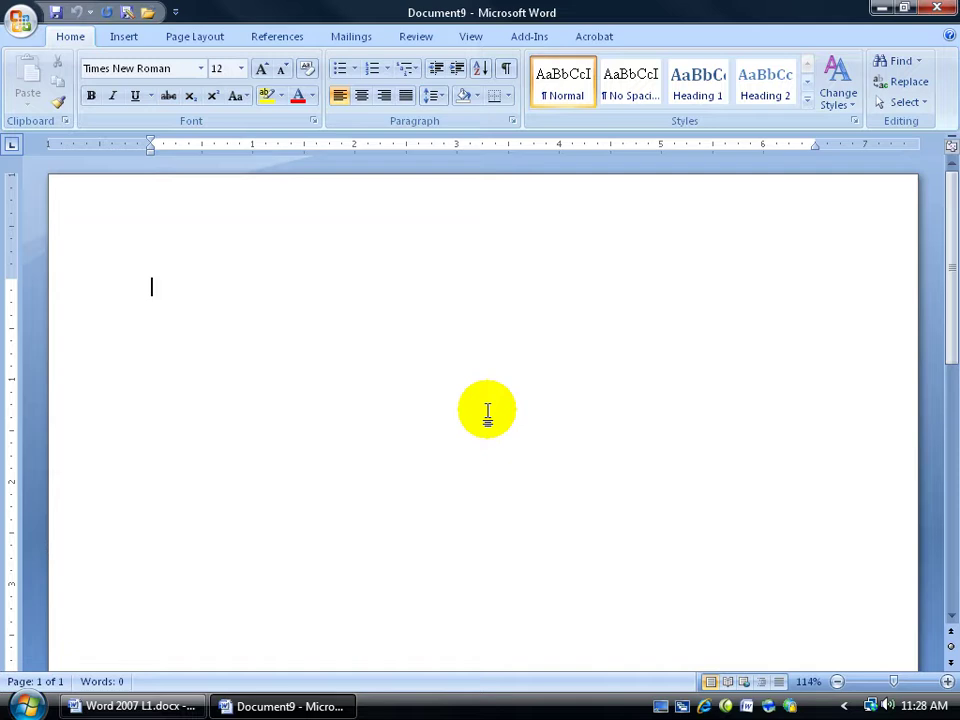
Try the 100% zoom with the sample text "fdsf", clear the text and return the zoom to page width.
left_click(470, 37)
left_click(489, 88)
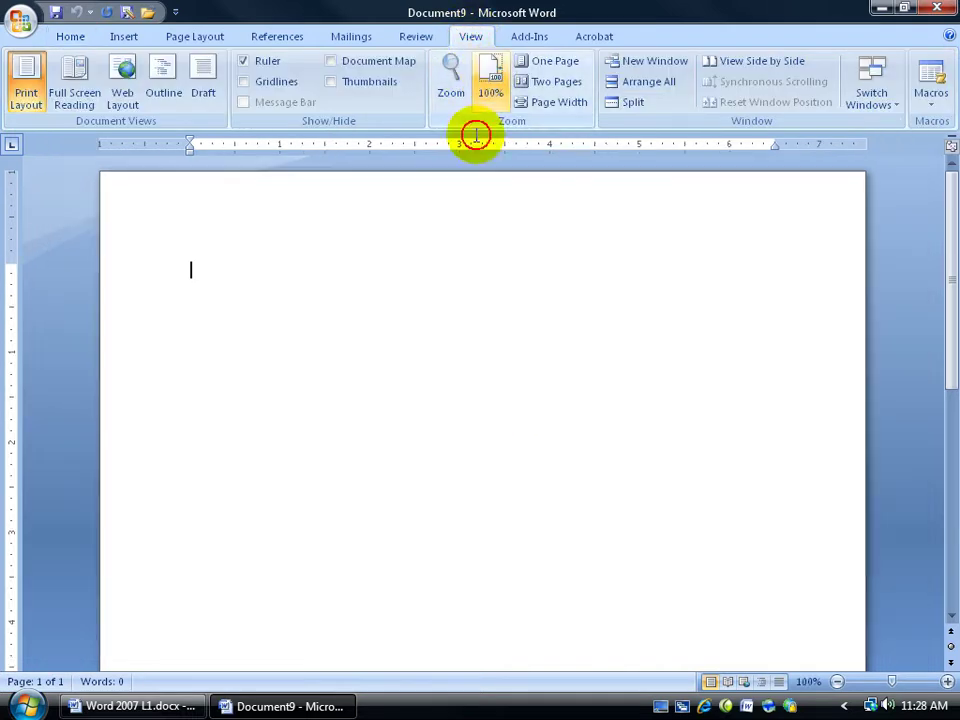
type("fdsf")
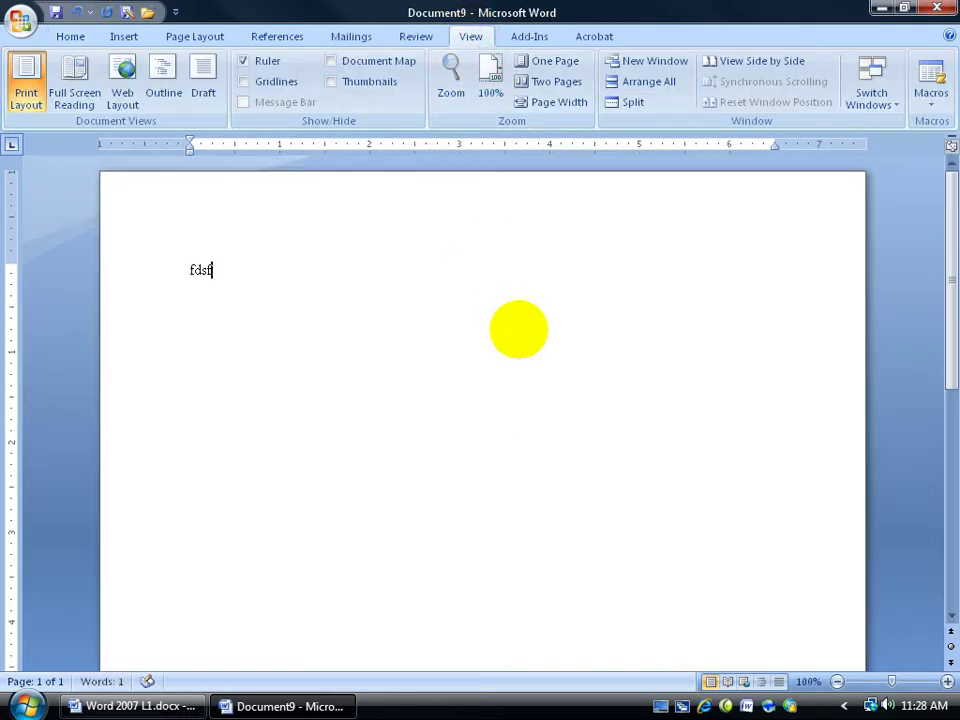
key("BackSpace")
key("BackSpace")
key("BackSpace")
key("BackSpace")
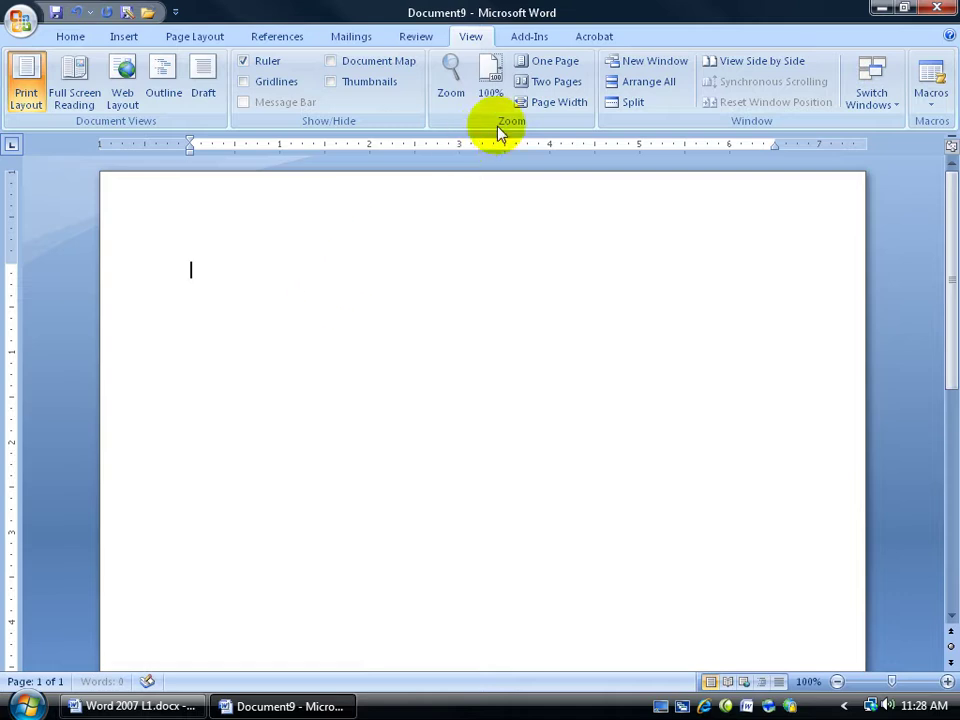
left_click(545, 102)
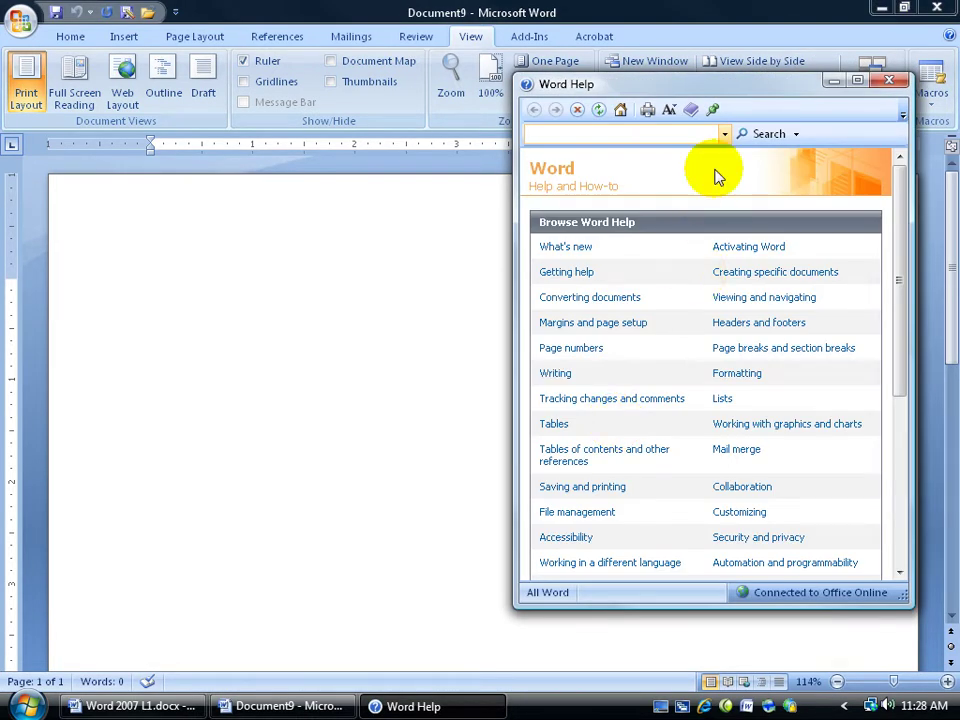
Read the "Activate Microsoft Office programs" article from the Word Help table of contents and hide the contents list.
left_click(691, 110)
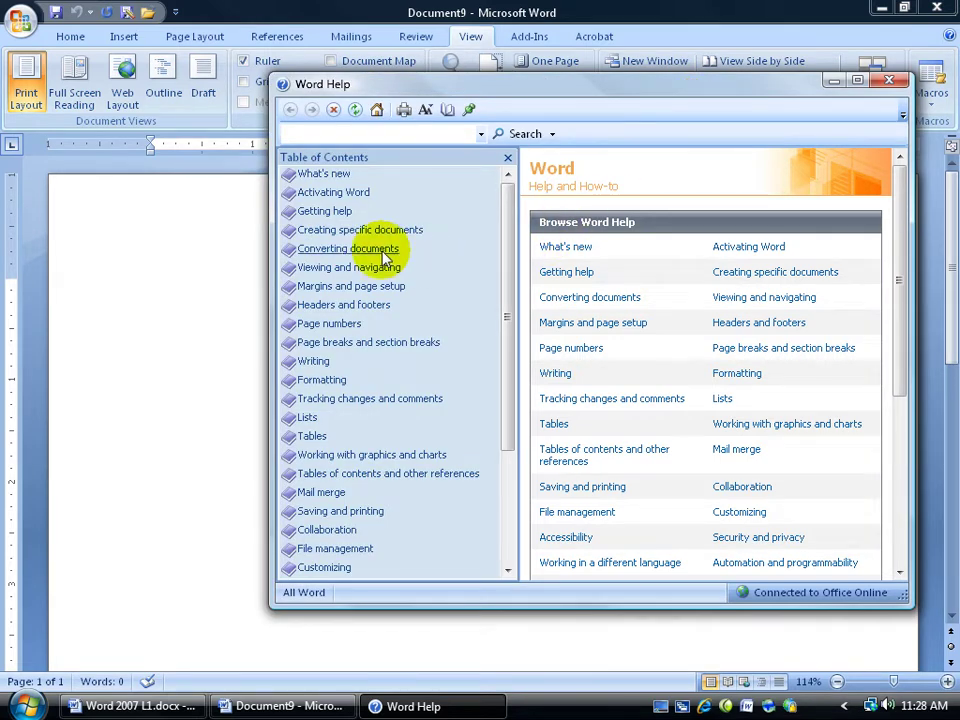
left_click(302, 192)
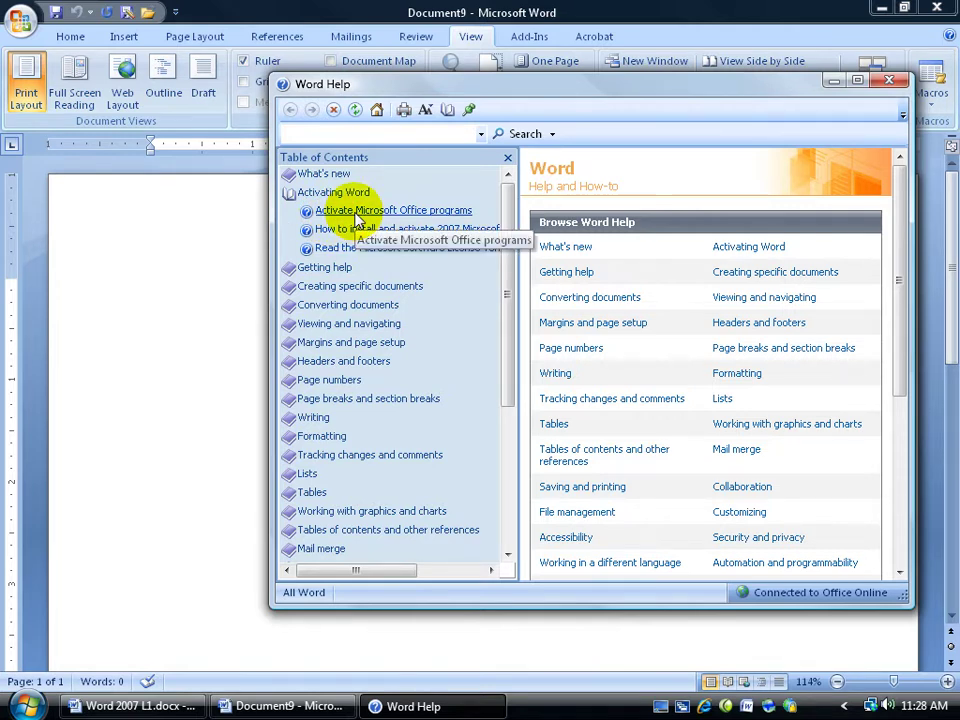
left_click(356, 214)
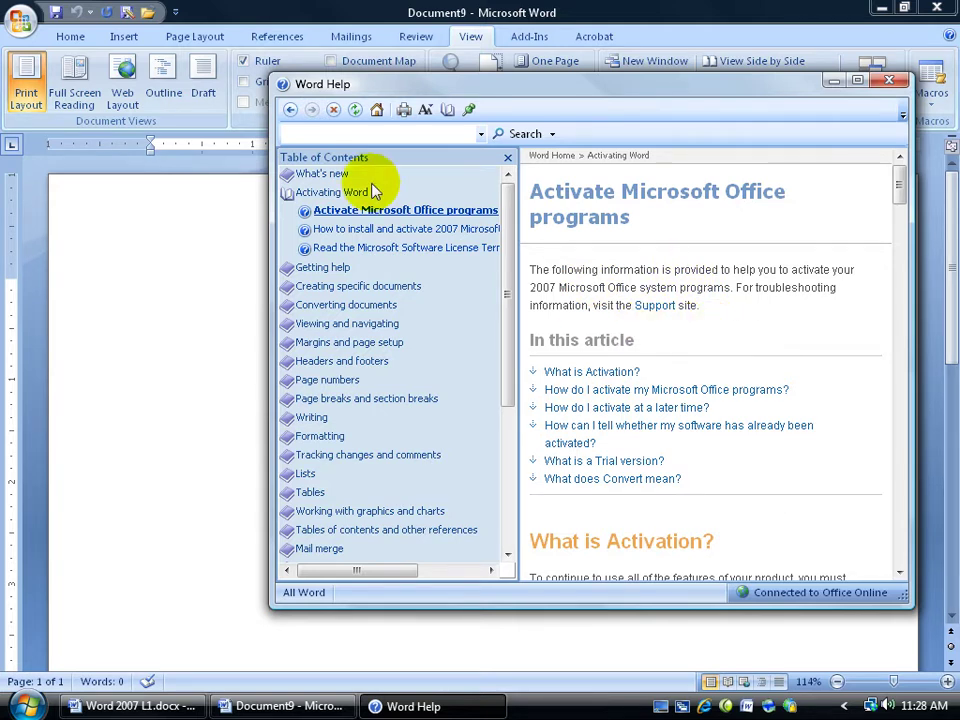
left_click(447, 114)
Search Word Help for "printing" and open the "Print a file" article.
left_click(561, 133)
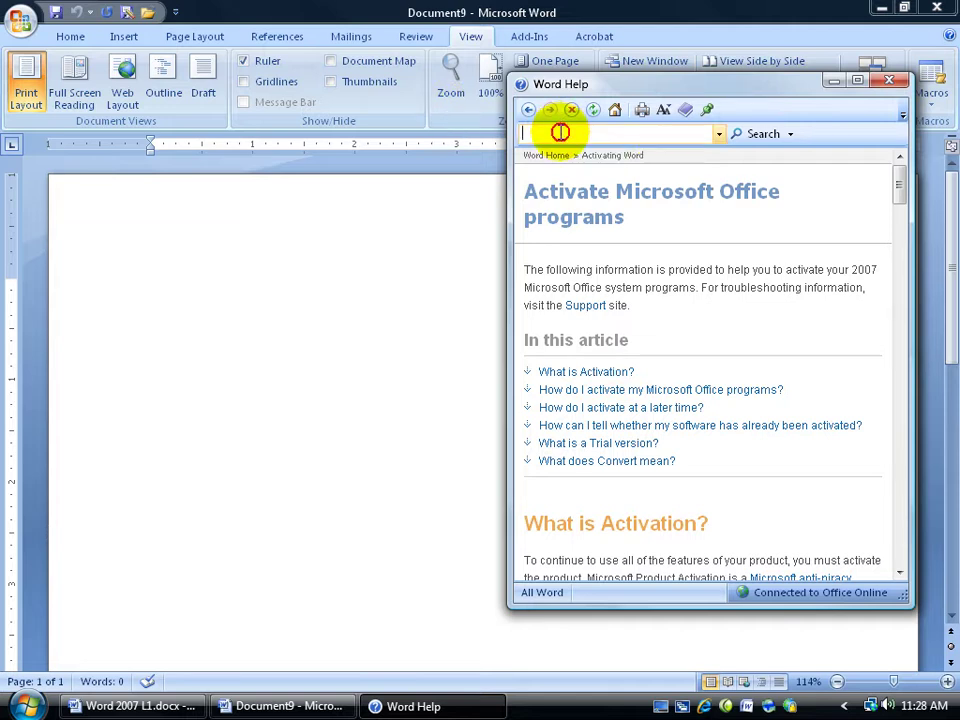
type("printing")
left_click(735, 137)
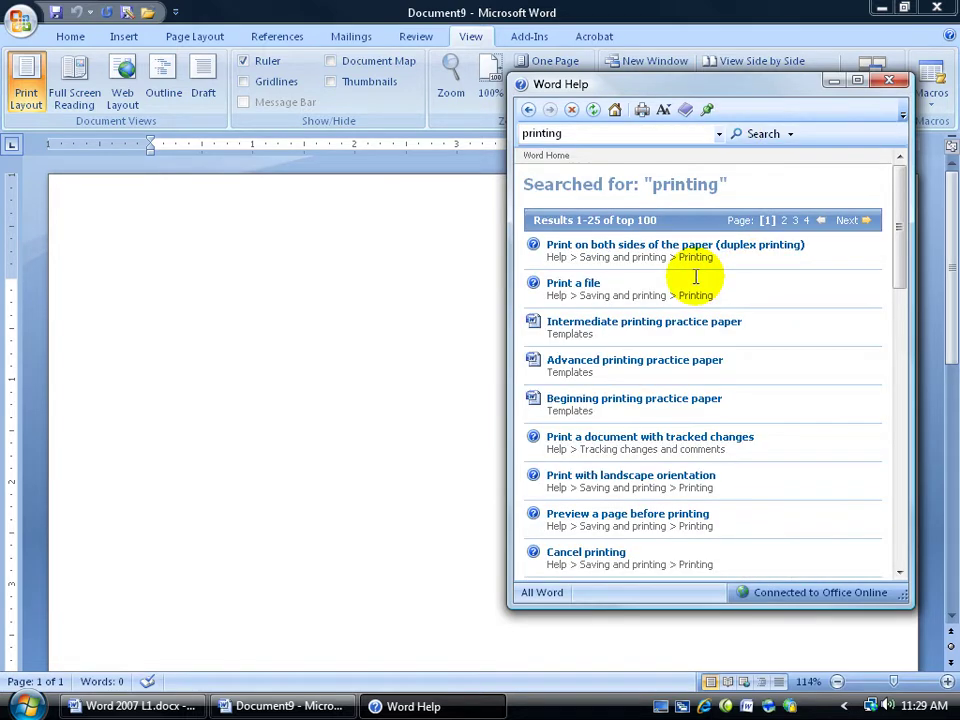
left_click(576, 285)
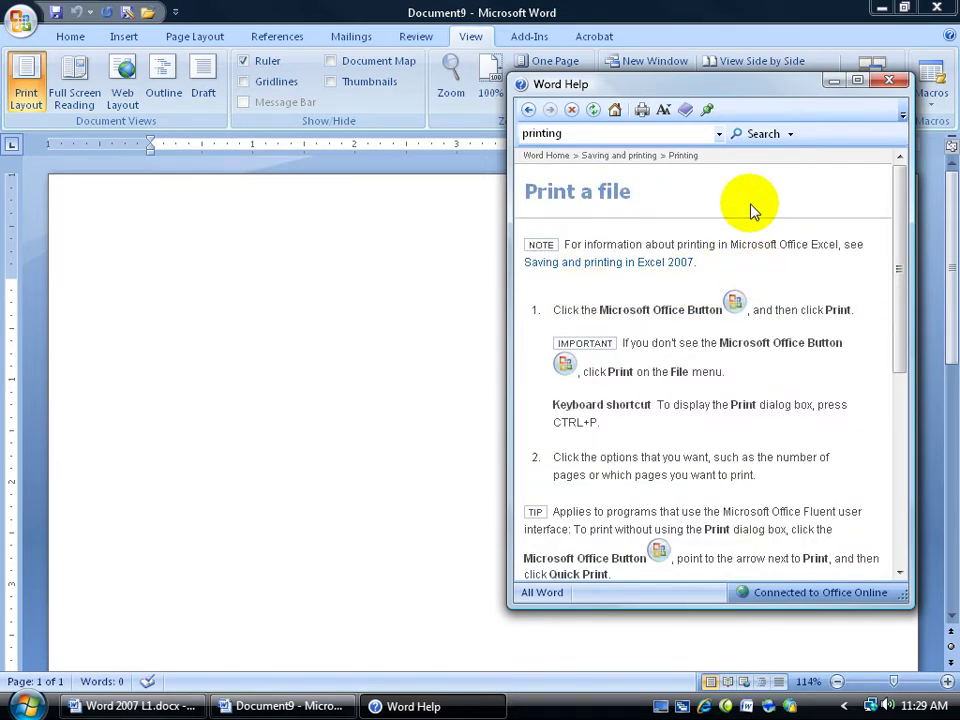
Switch back and forth between the document and the Word Help window, finishing on the Help window.
left_click(305, 272)
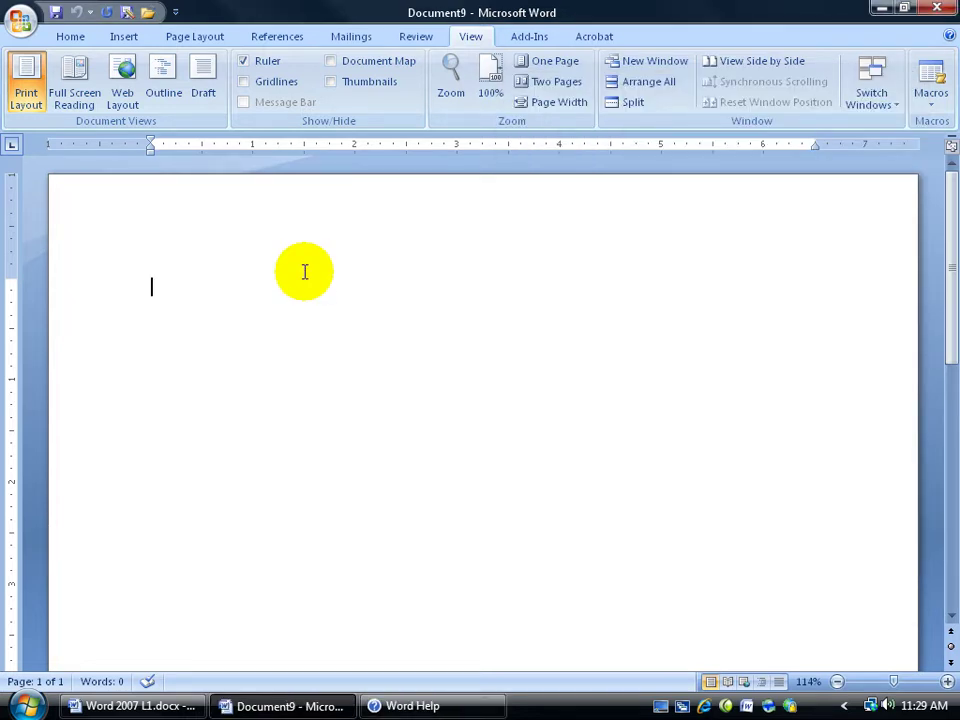
left_click(422, 708)
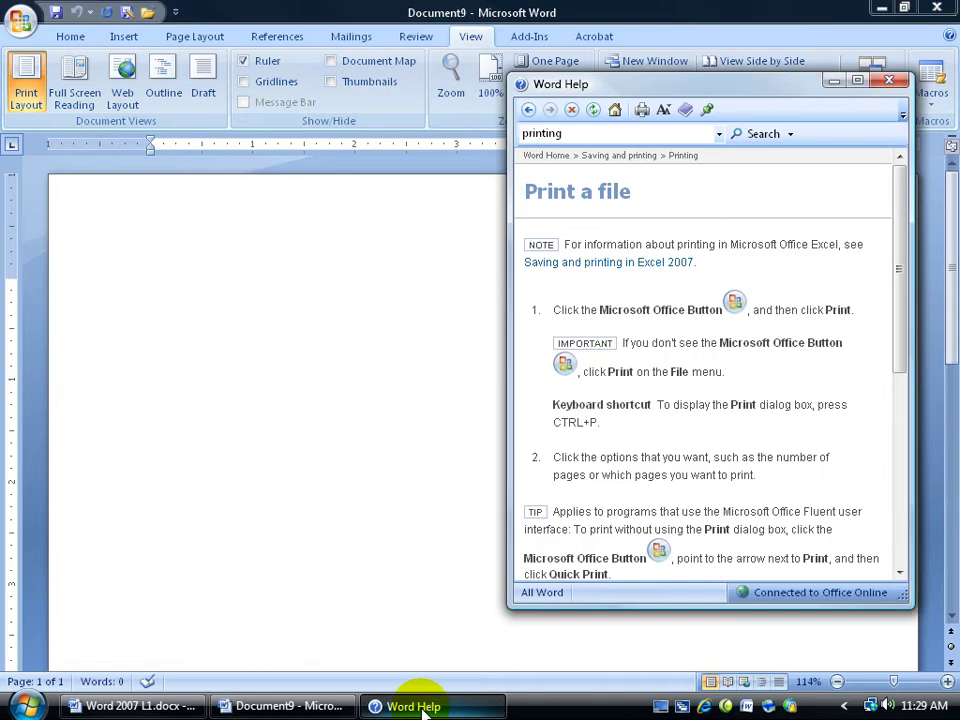
left_click(386, 579)
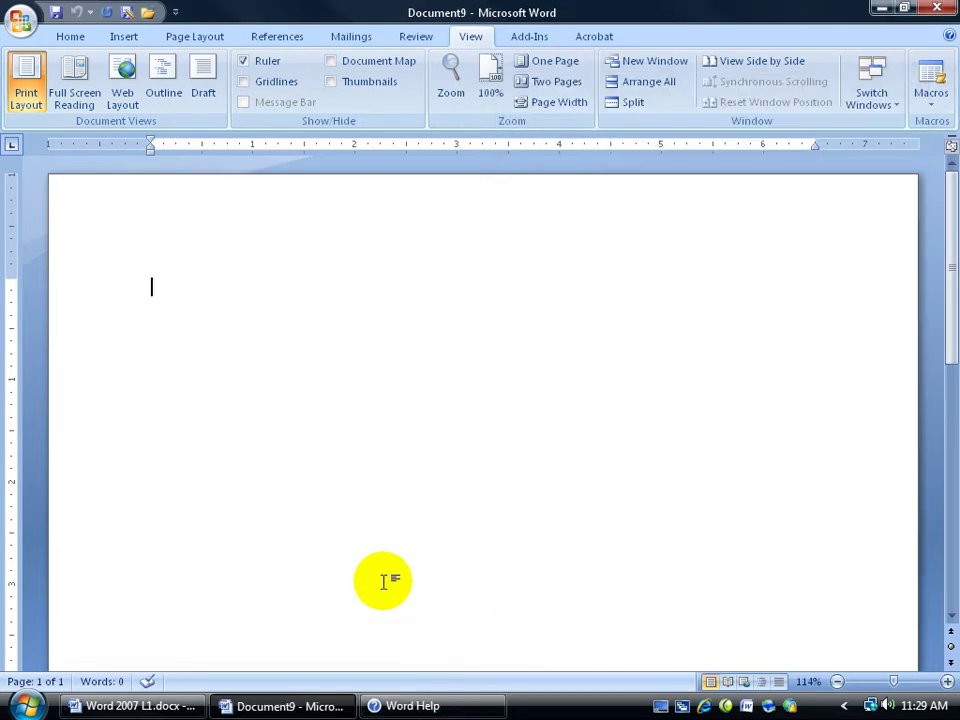
left_click(418, 706)
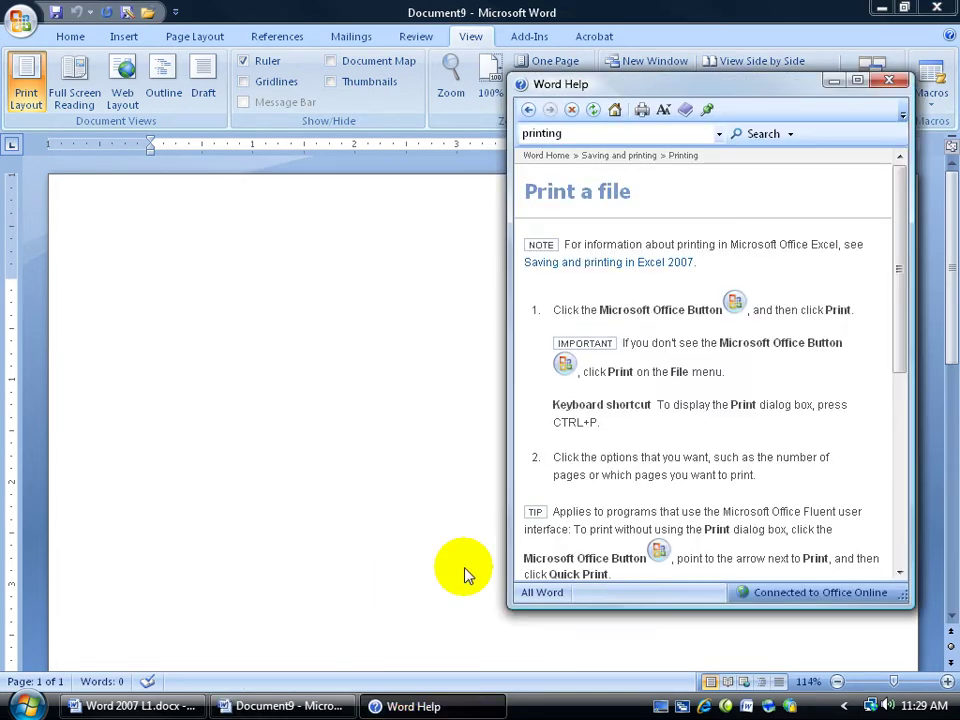
Keep the Help window on top while examining the document's print commands, and turn the on-top setting off again.
left_click(709, 109)
left_click(305, 279)
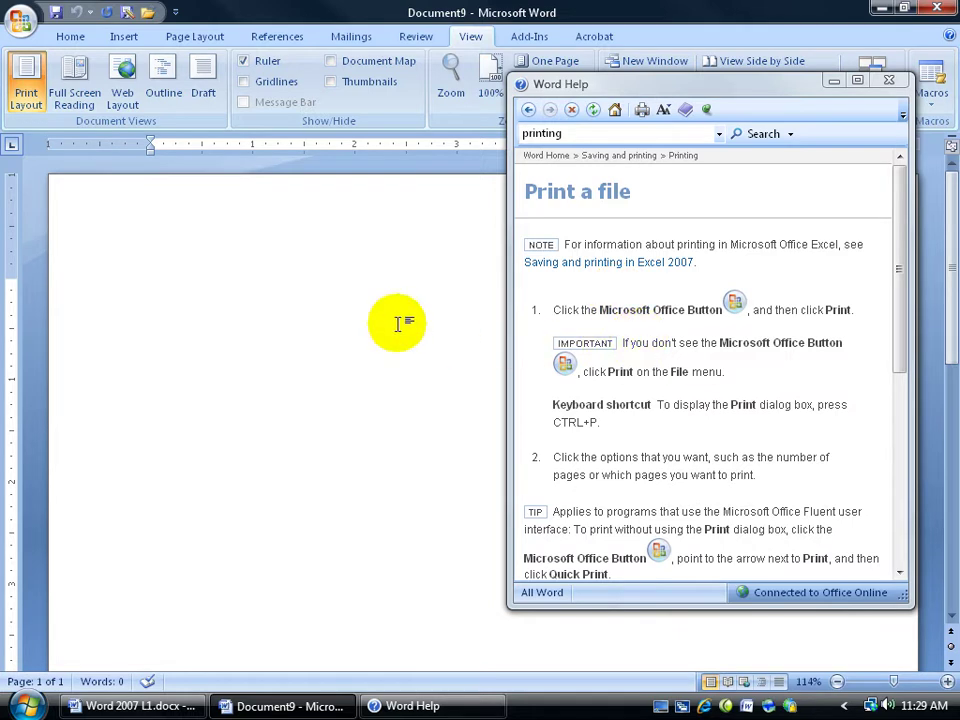
left_click(20, 24)
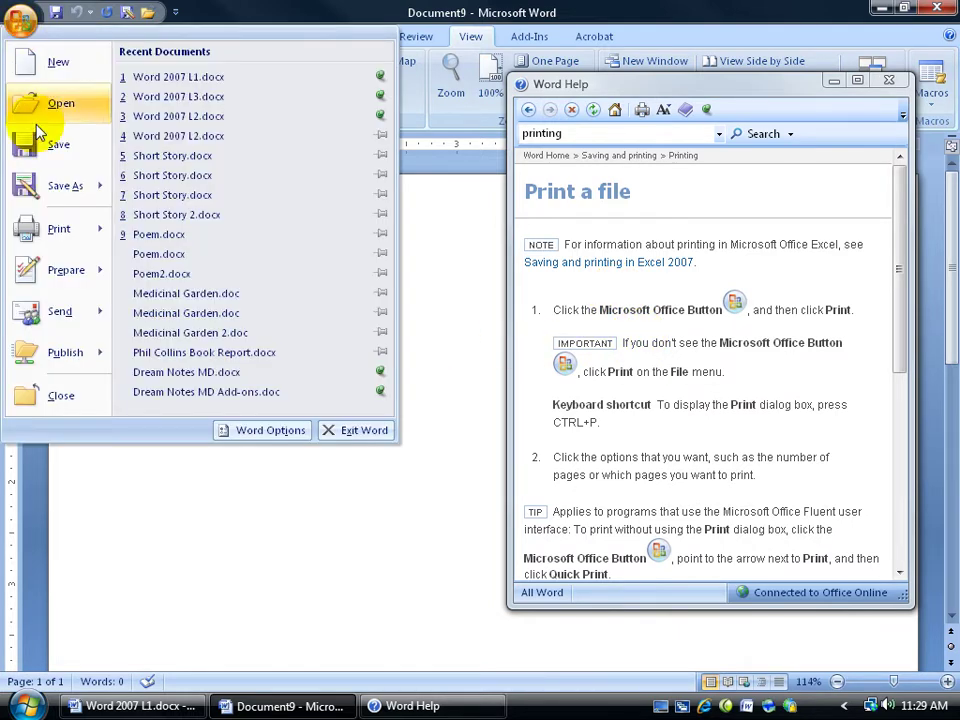
mouse_move(53, 232)
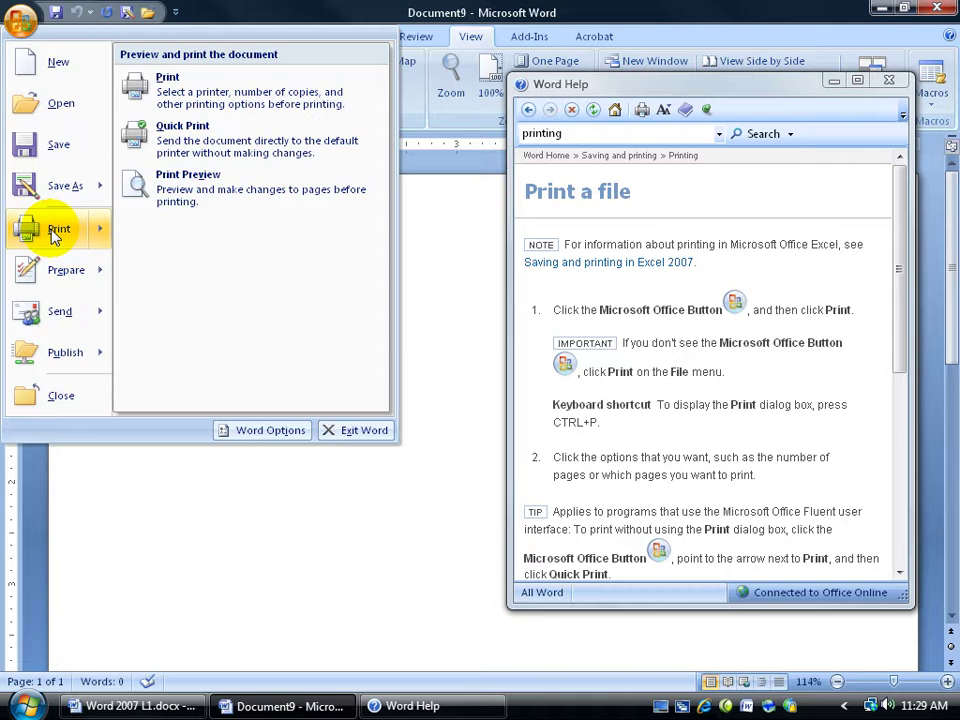
left_click(424, 254)
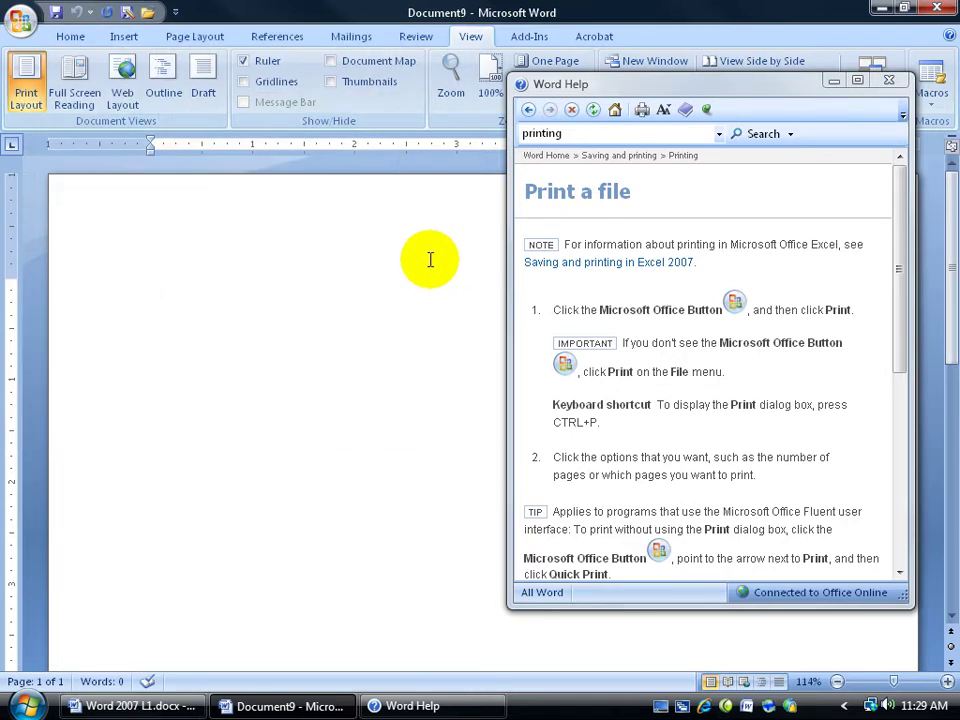
left_click(707, 110)
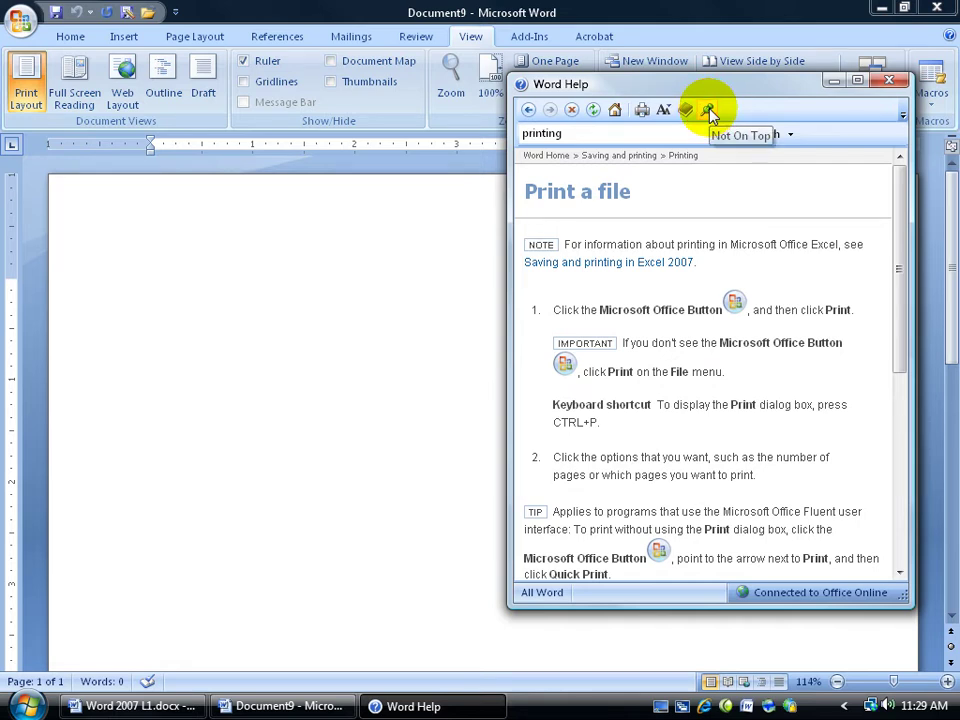
Return to the Word Help home page and open the "What's new" topic list.
left_click(612, 110)
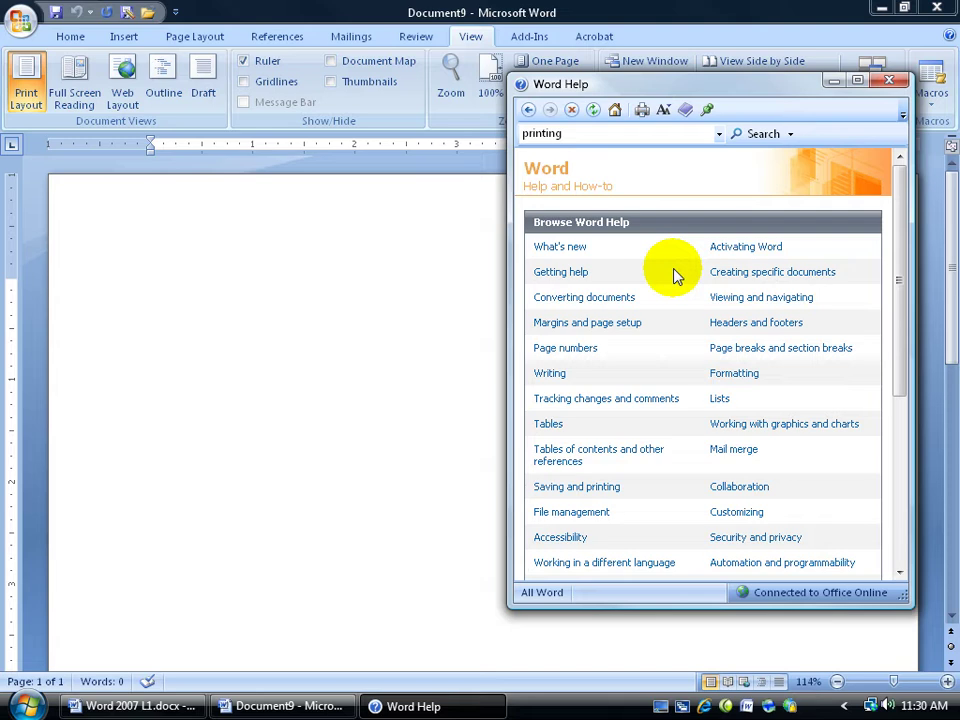
left_click(565, 251)
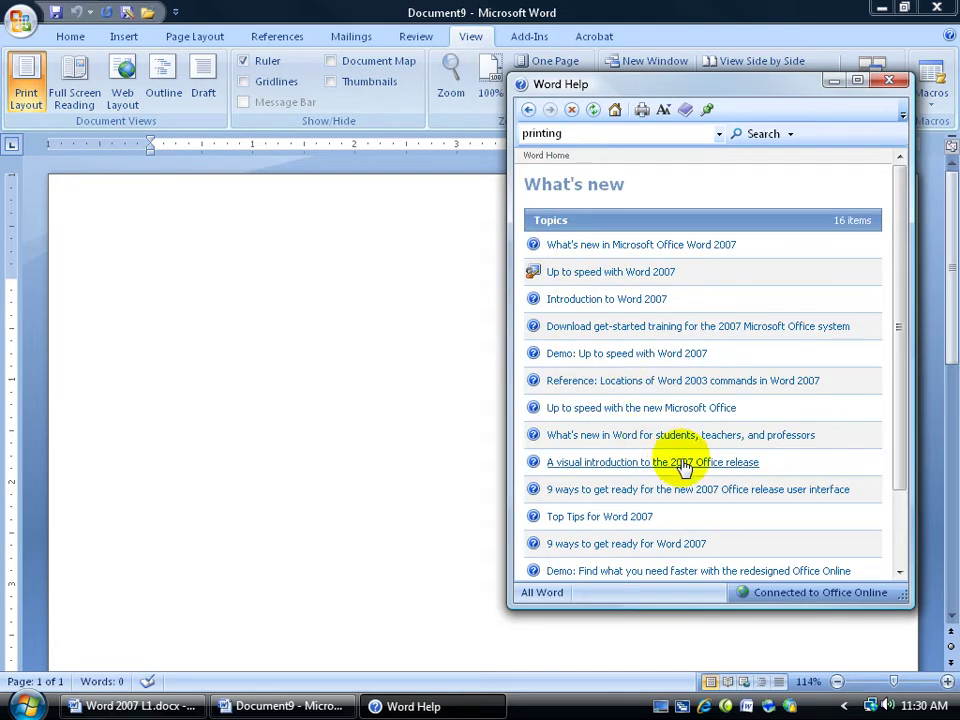